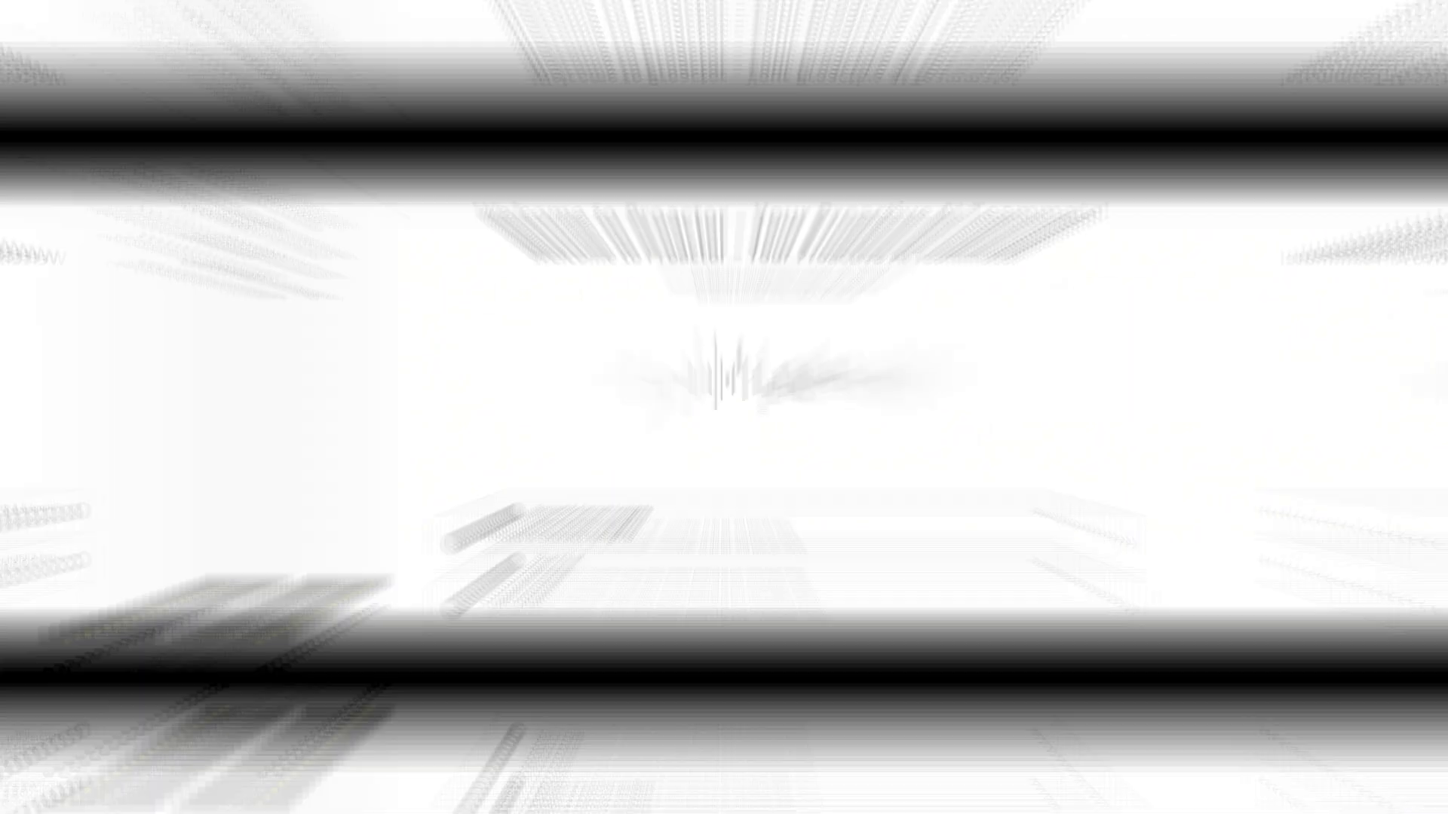
# - Sign in to Proactor with a Google account and dismiss the onboarding tour
pyautogui.click(123, 705)
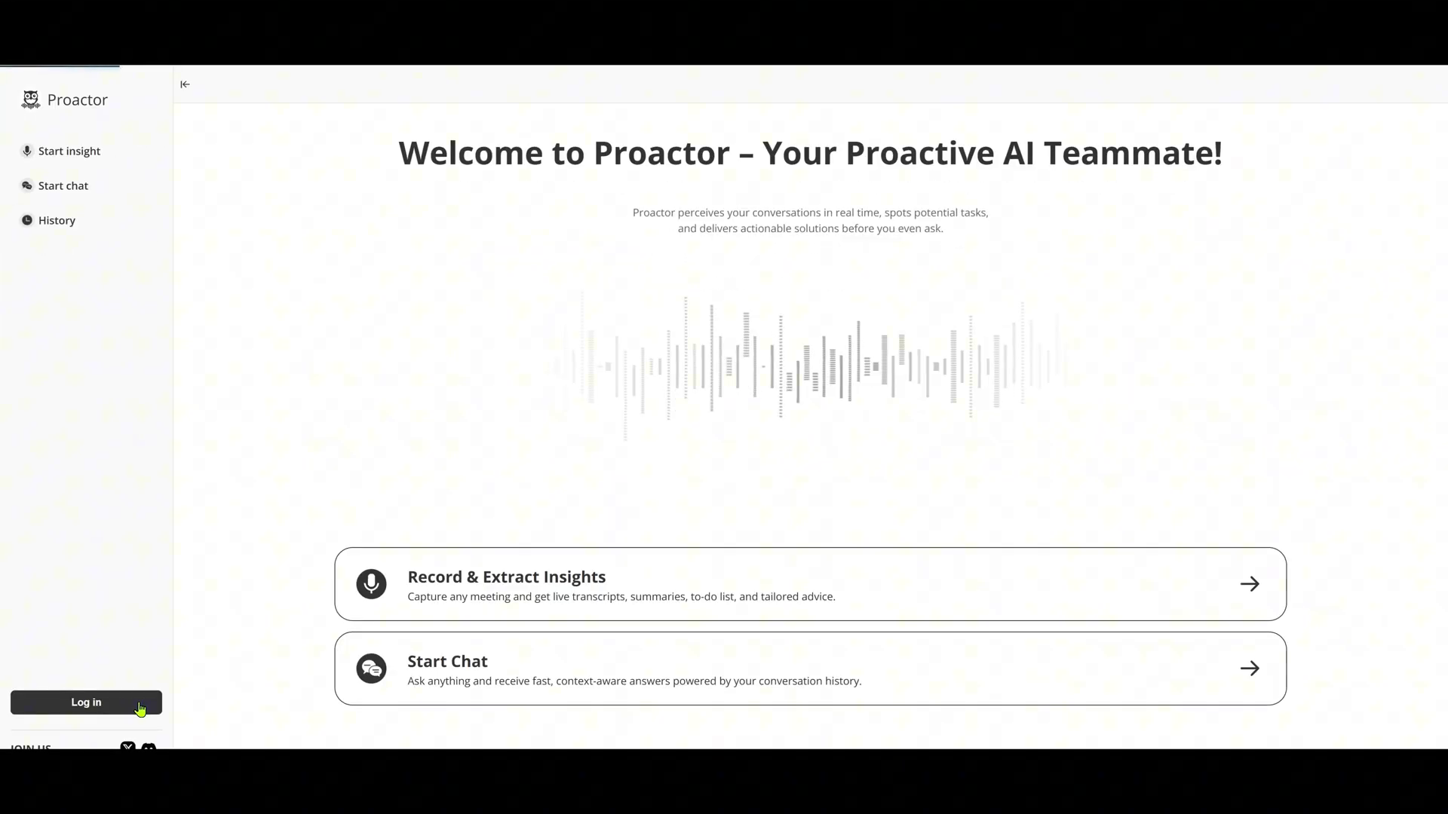
pyautogui.click(711, 341)
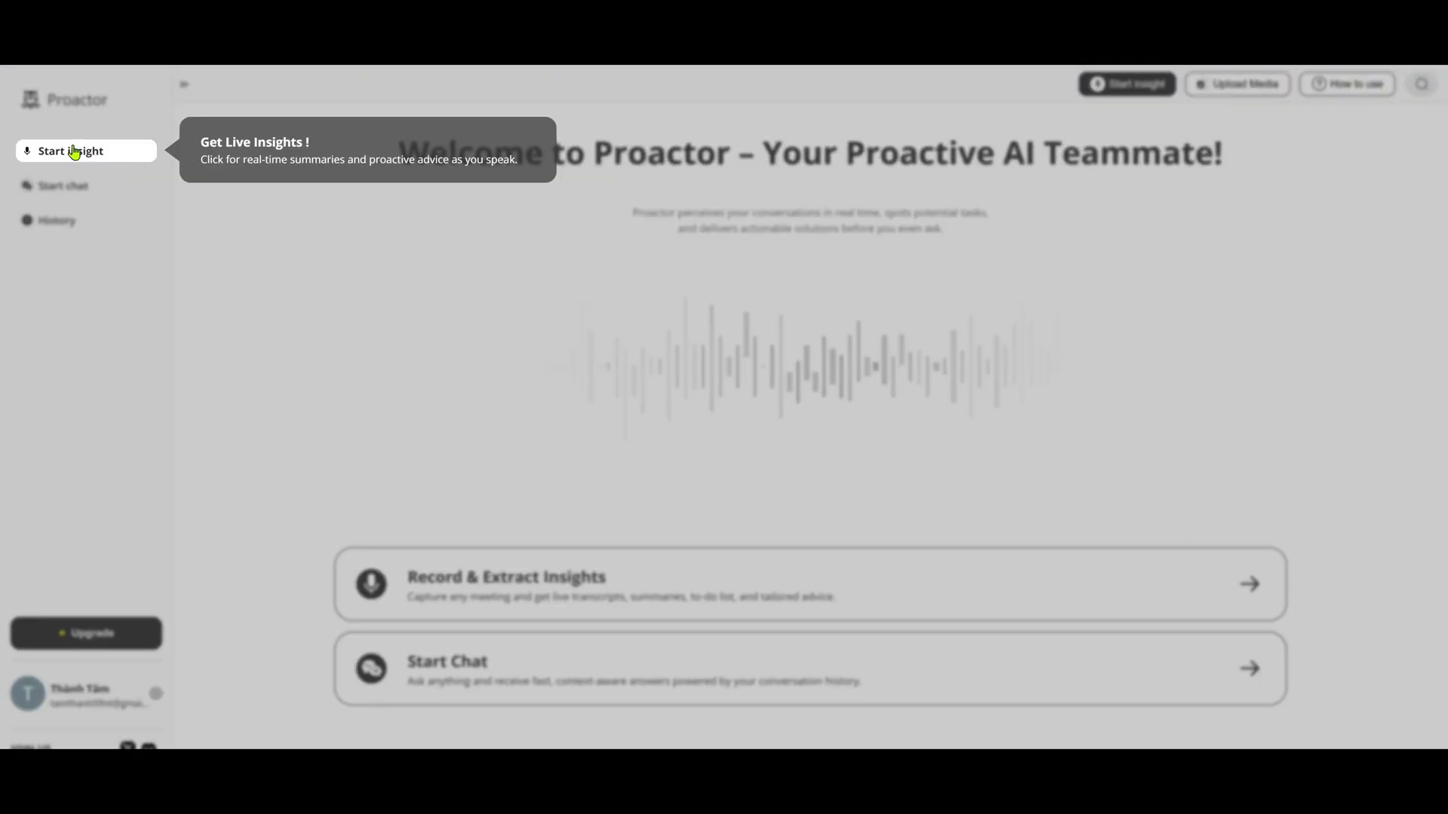
pyautogui.click(74, 151)
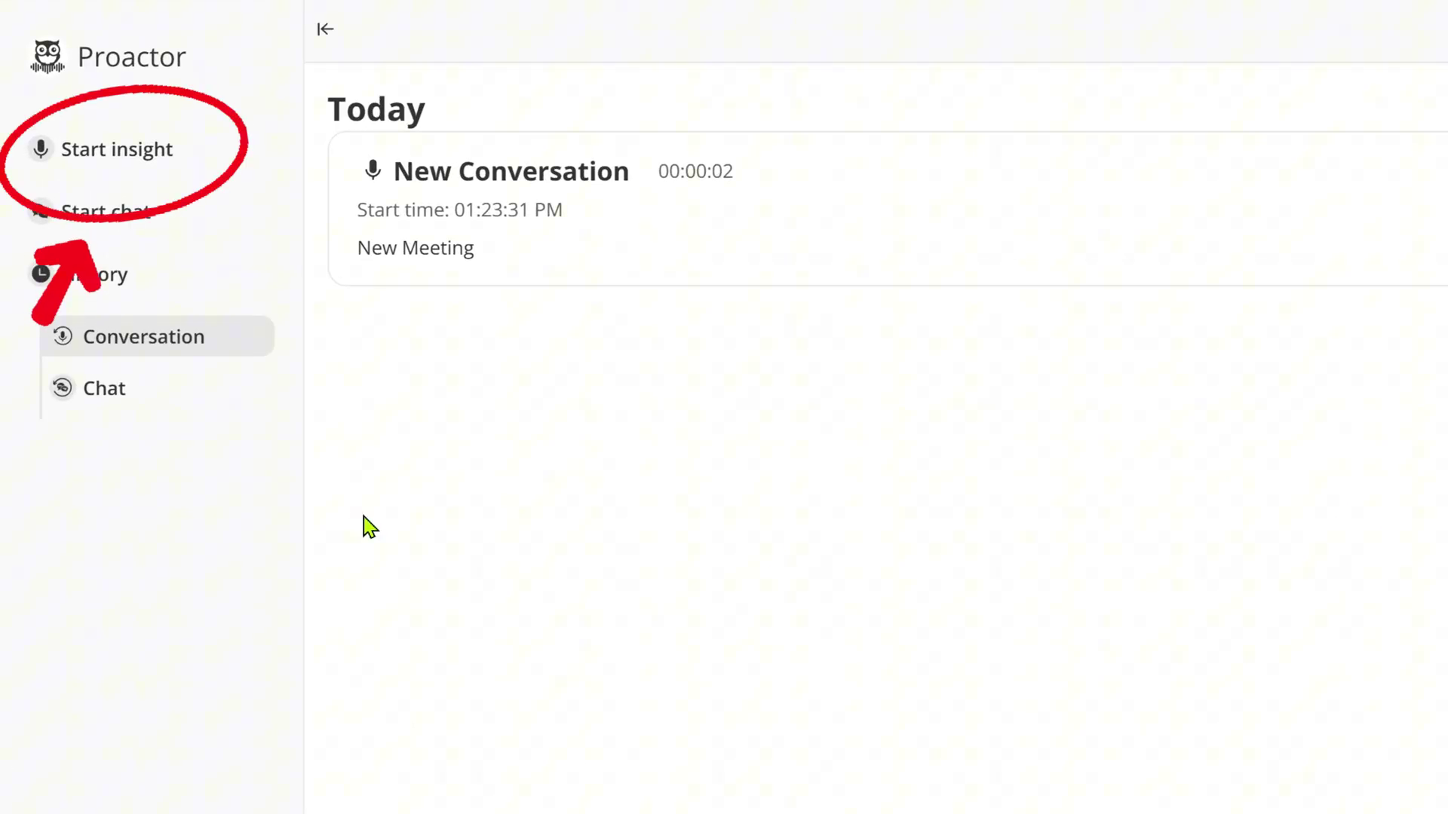
# - Start a new live insight recording of a conversation
pyautogui.click(111, 156)
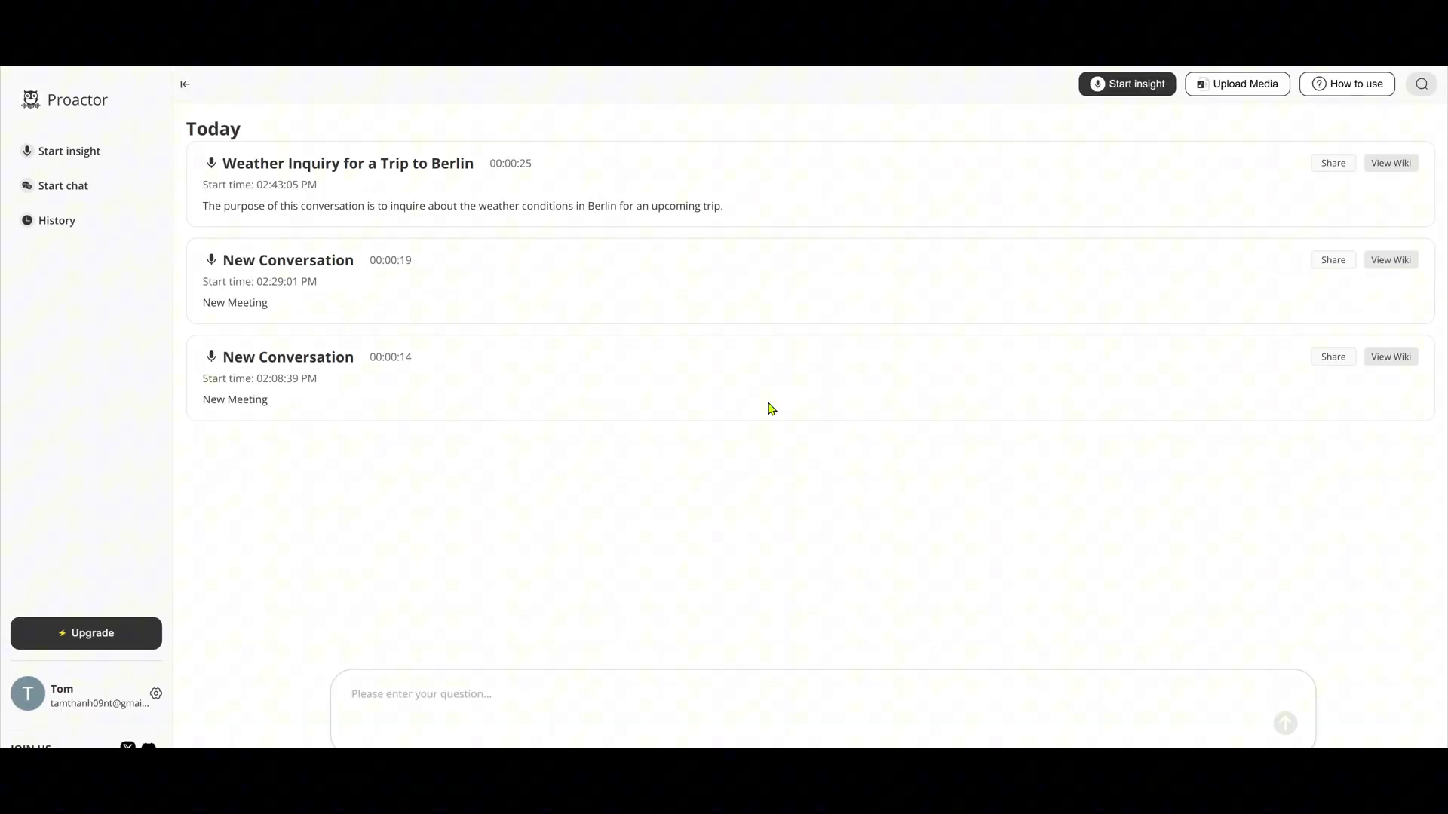
# - Open a New Conversation recording and review its Key Takeaways section
pyautogui.click(645, 294)
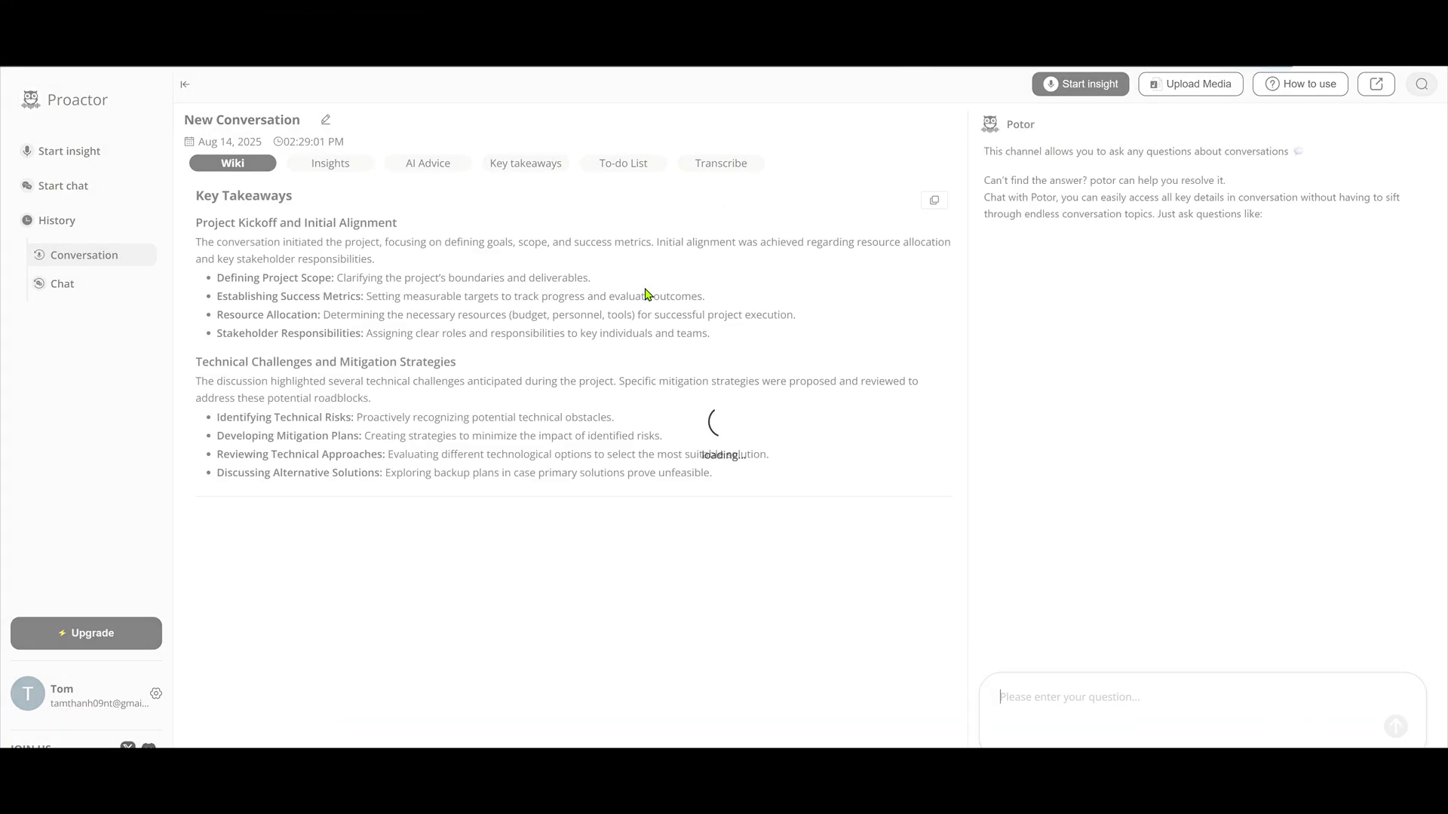
pyautogui.moveTo(190, 197); pyautogui.dragTo(757, 473)
pyautogui.click(754, 475)
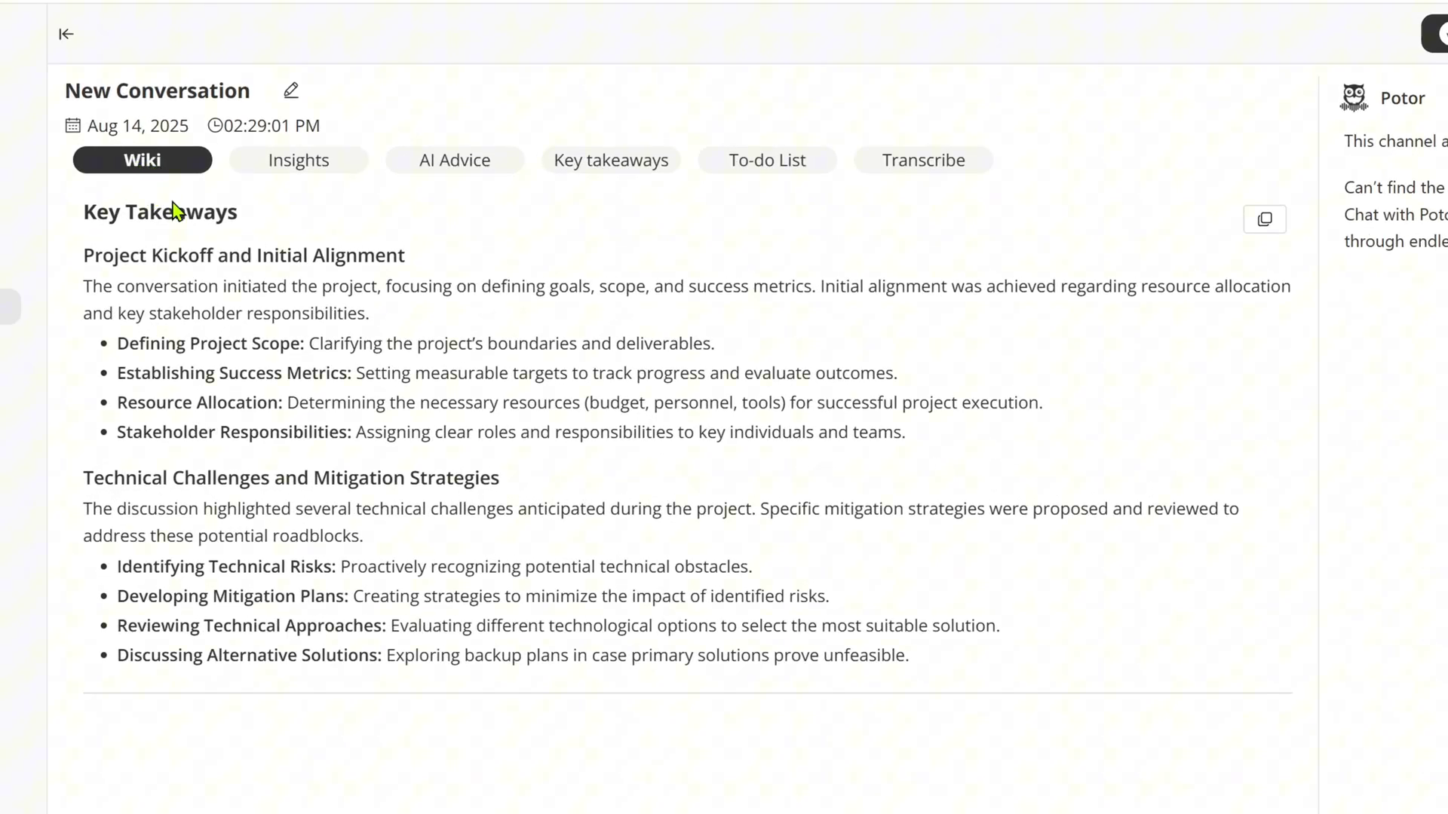
pyautogui.moveTo(110, 212); pyautogui.dragTo(278, 225)
pyautogui.click(412, 248)
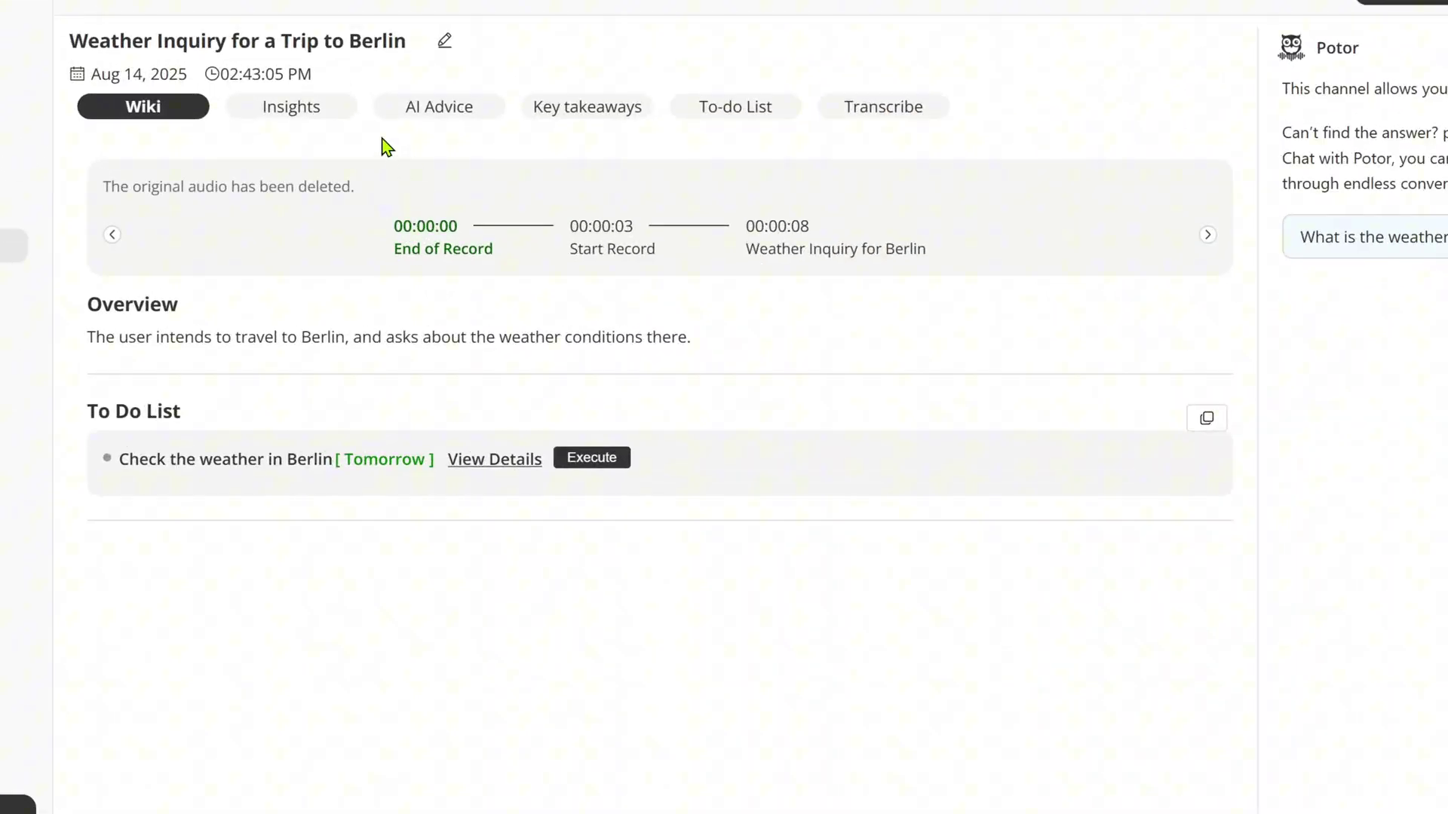
pyautogui.click(441, 117)
pyautogui.click(575, 119)
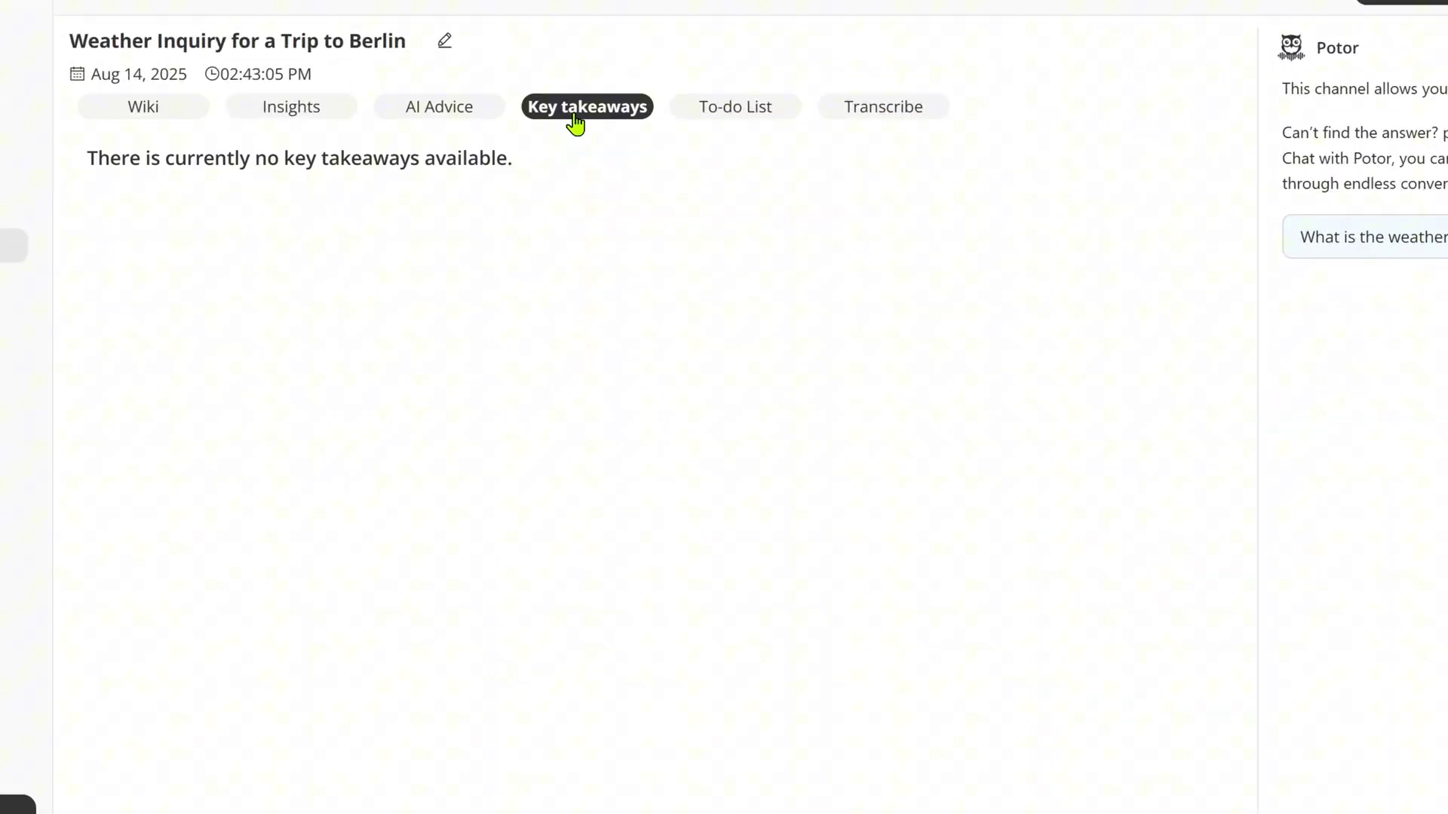
pyautogui.click(755, 119)
pyautogui.click(912, 113)
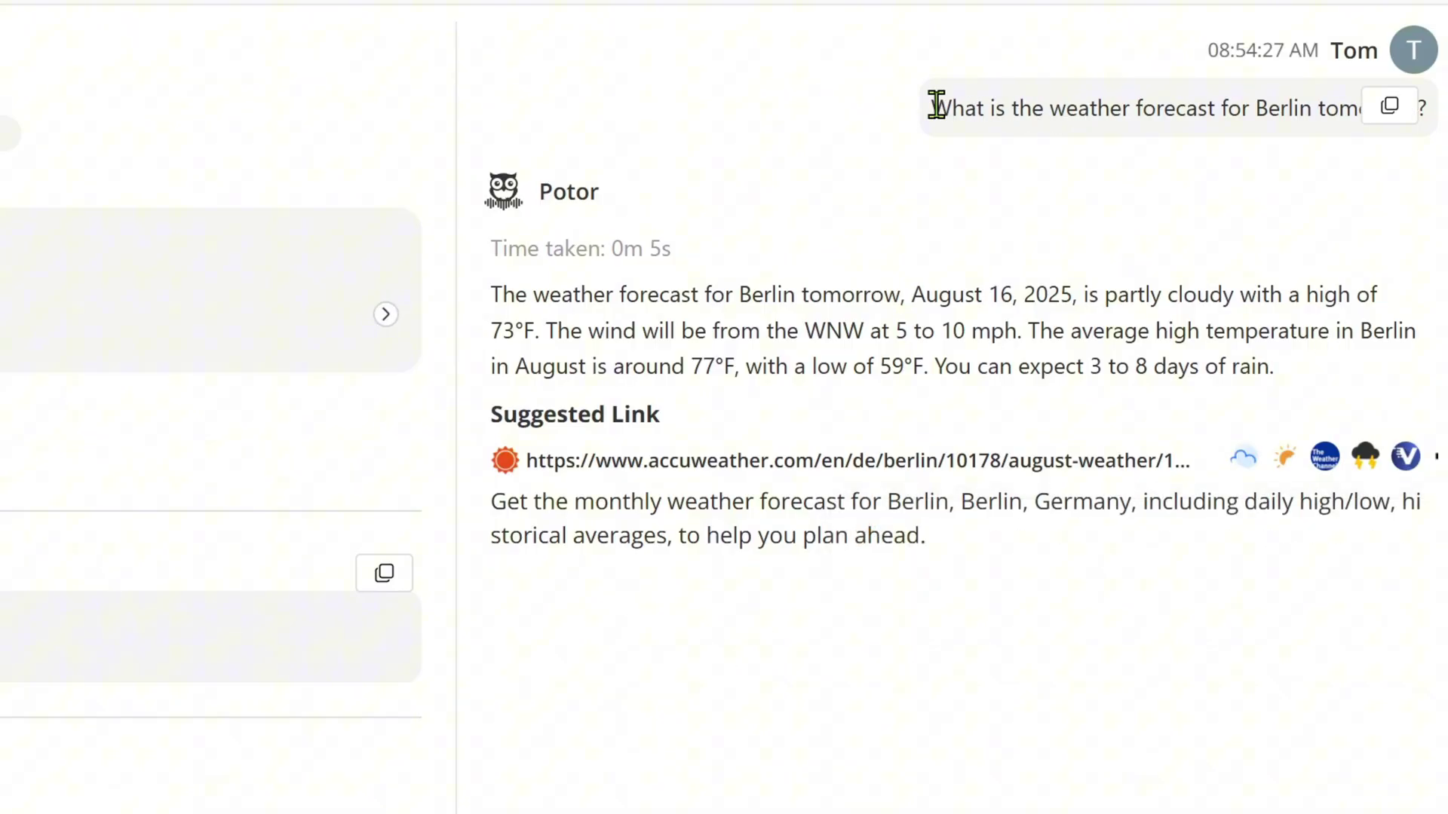
pyautogui.moveTo(936, 105); pyautogui.dragTo(1444, 120)
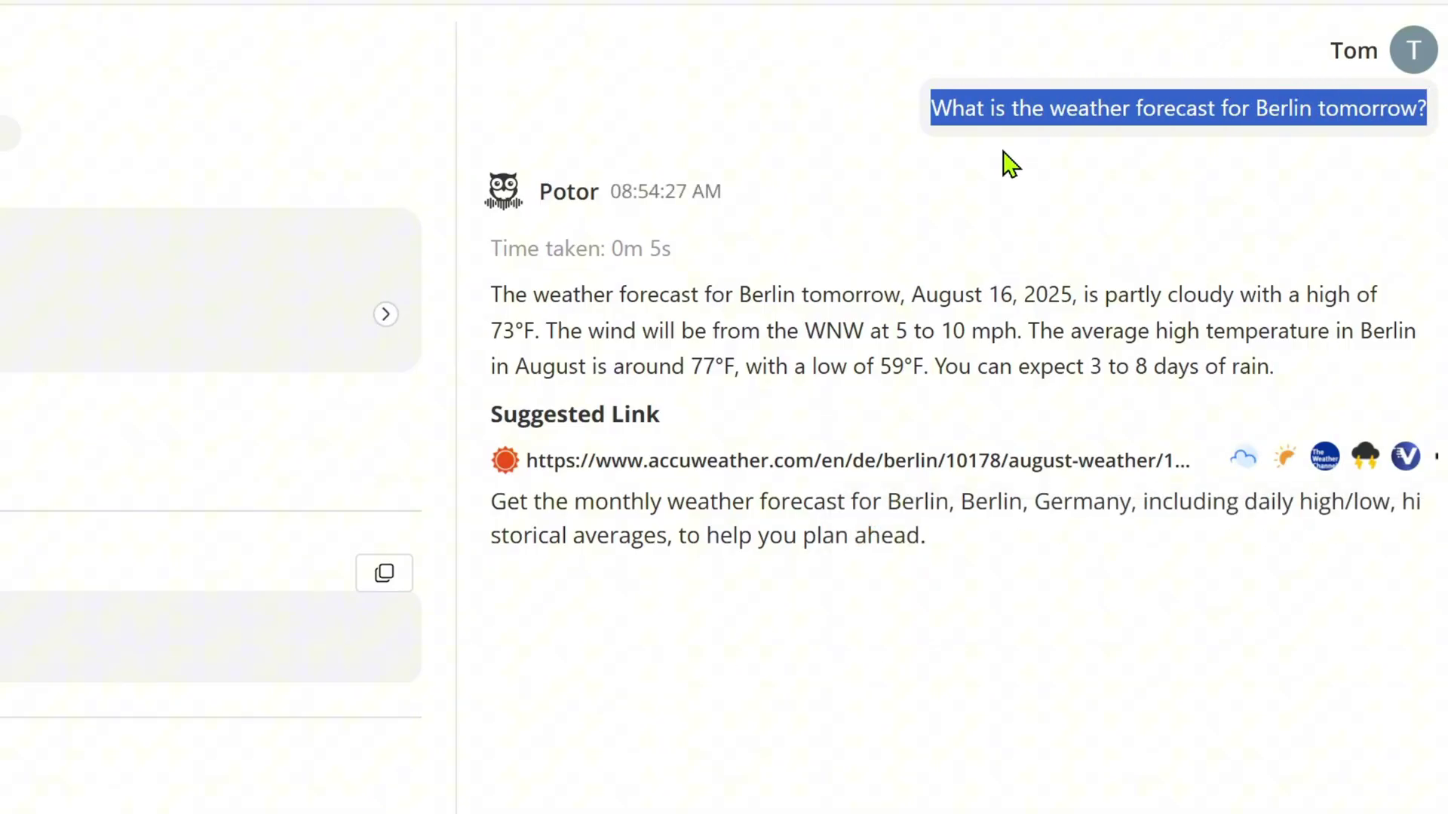
pyautogui.click(999, 106)
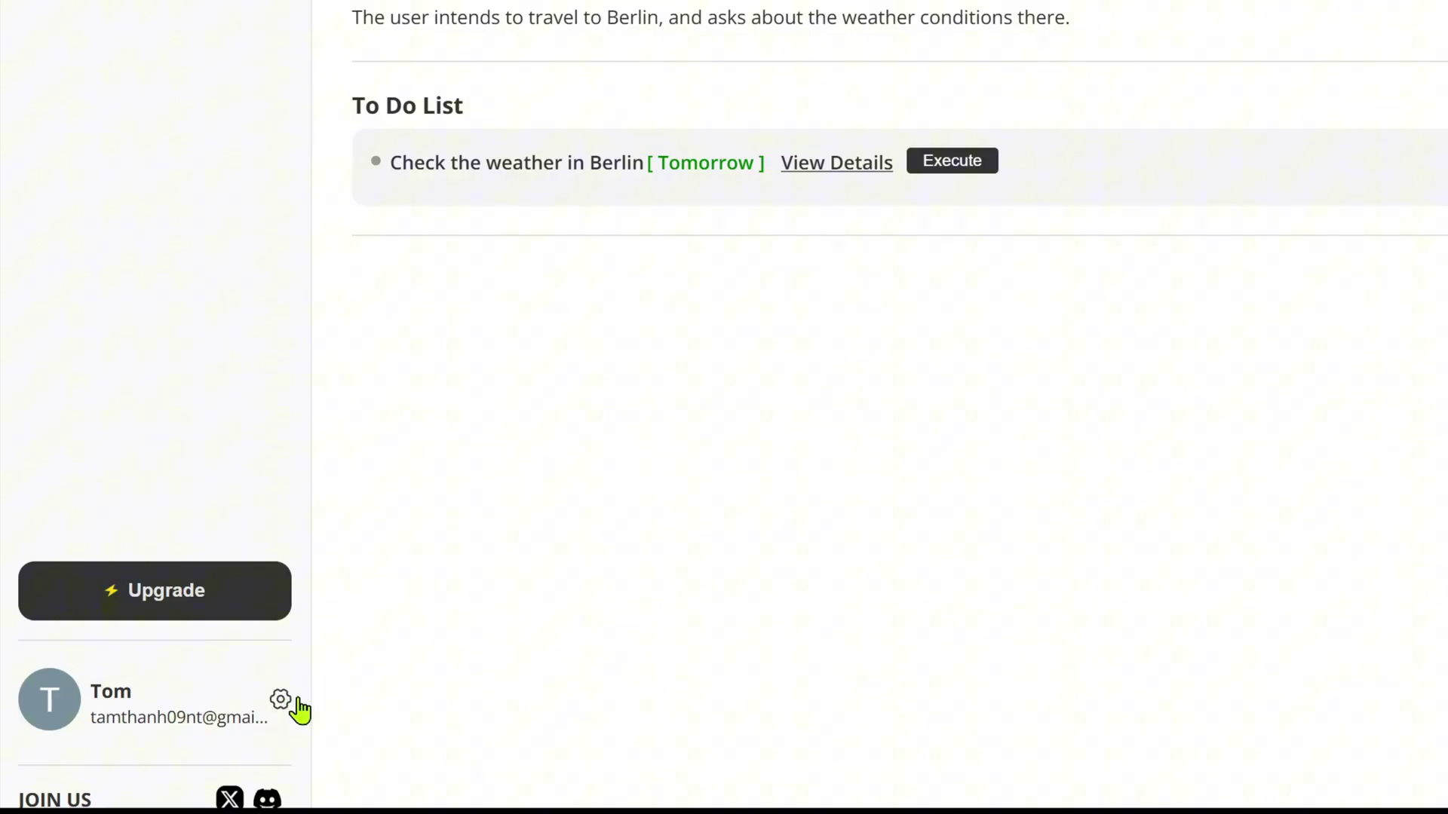
# - Open meeting settings and check Display & Output and Transcription Language, both kept English
pyautogui.click(281, 702)
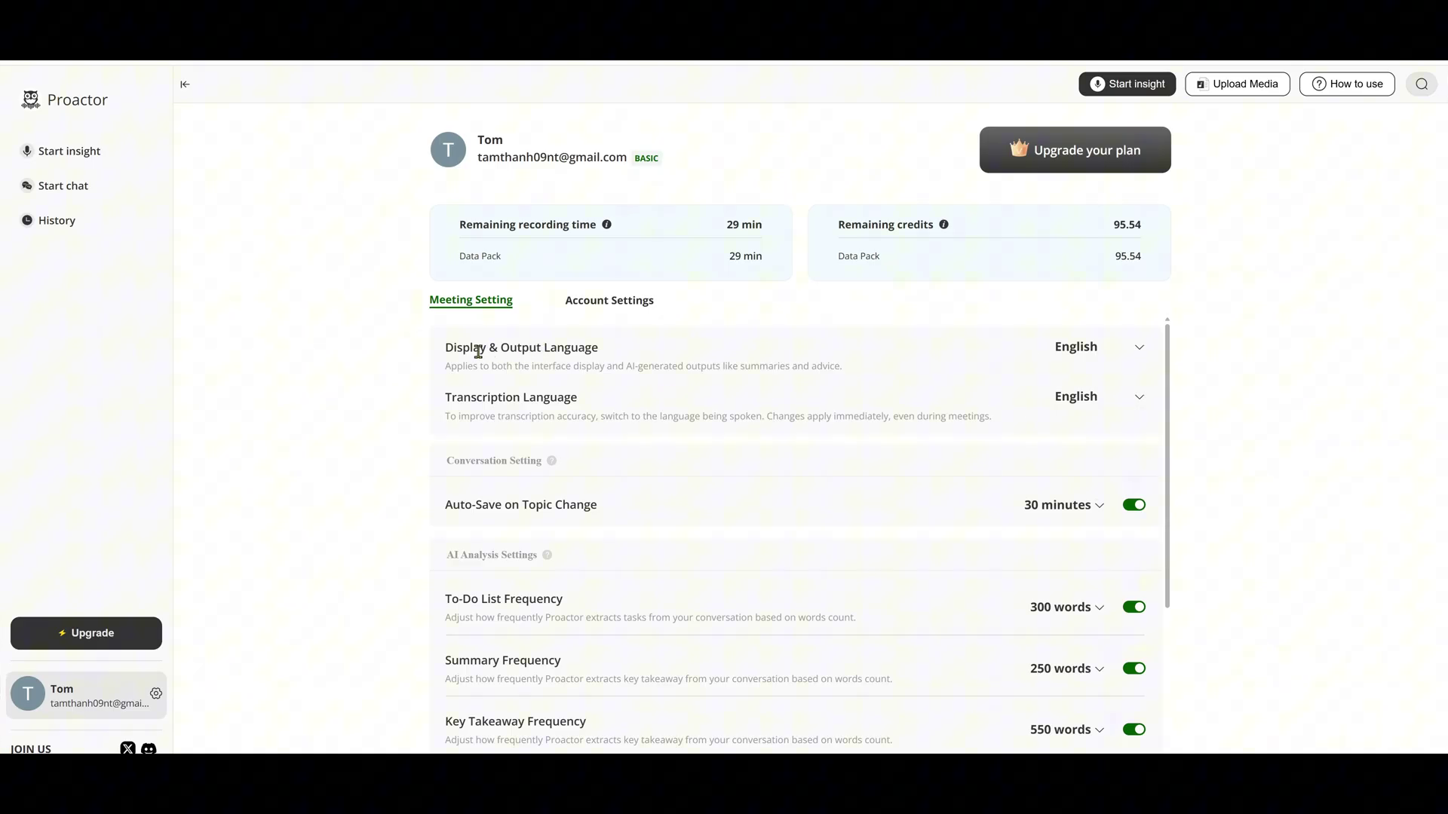
pyautogui.moveTo(449, 349); pyautogui.dragTo(646, 355)
pyautogui.click(1131, 347)
pyautogui.click(1192, 463)
pyautogui.moveTo(443, 398); pyautogui.dragTo(589, 404)
pyautogui.click(1156, 399)
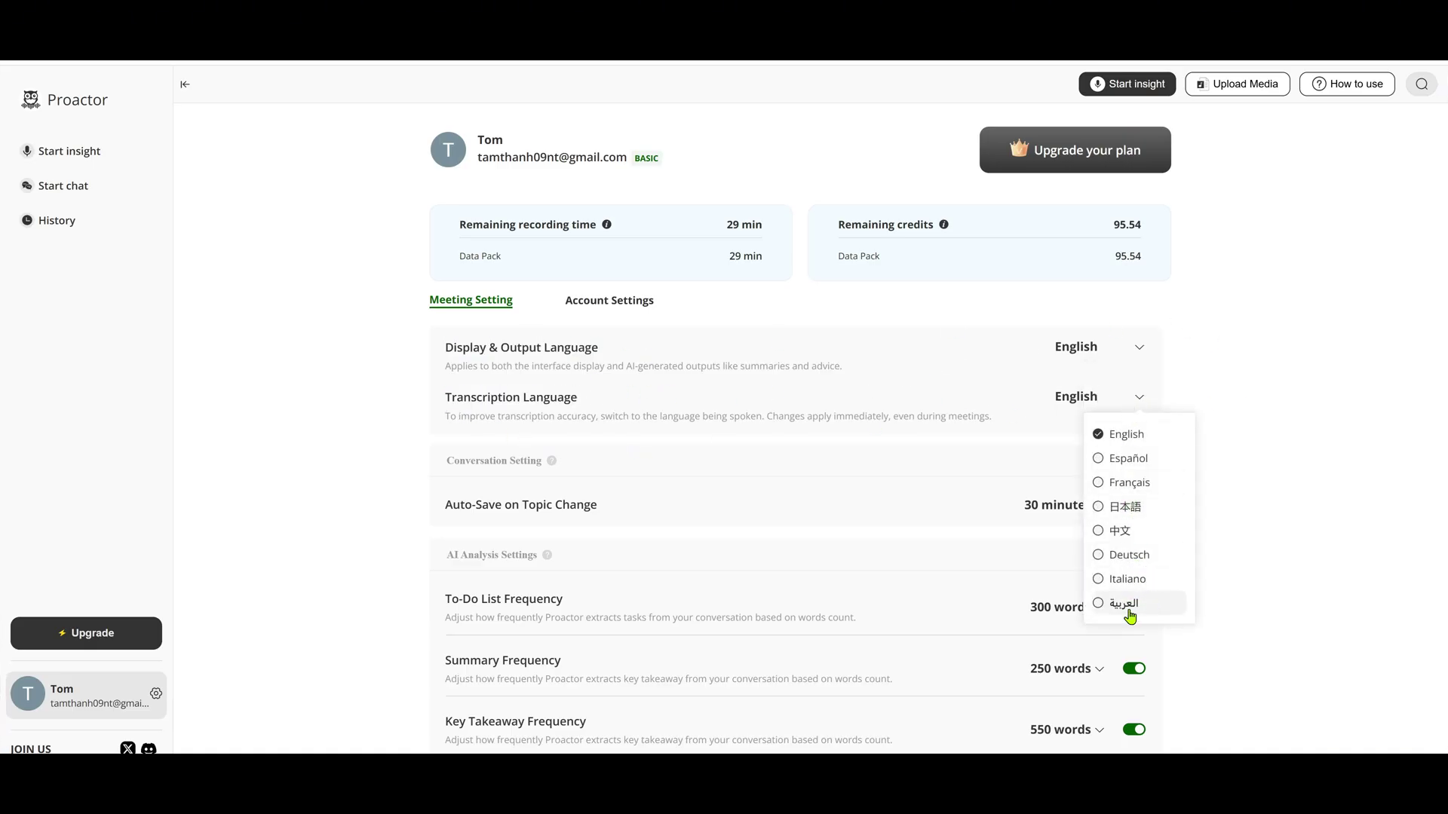
pyautogui.click(1195, 422)
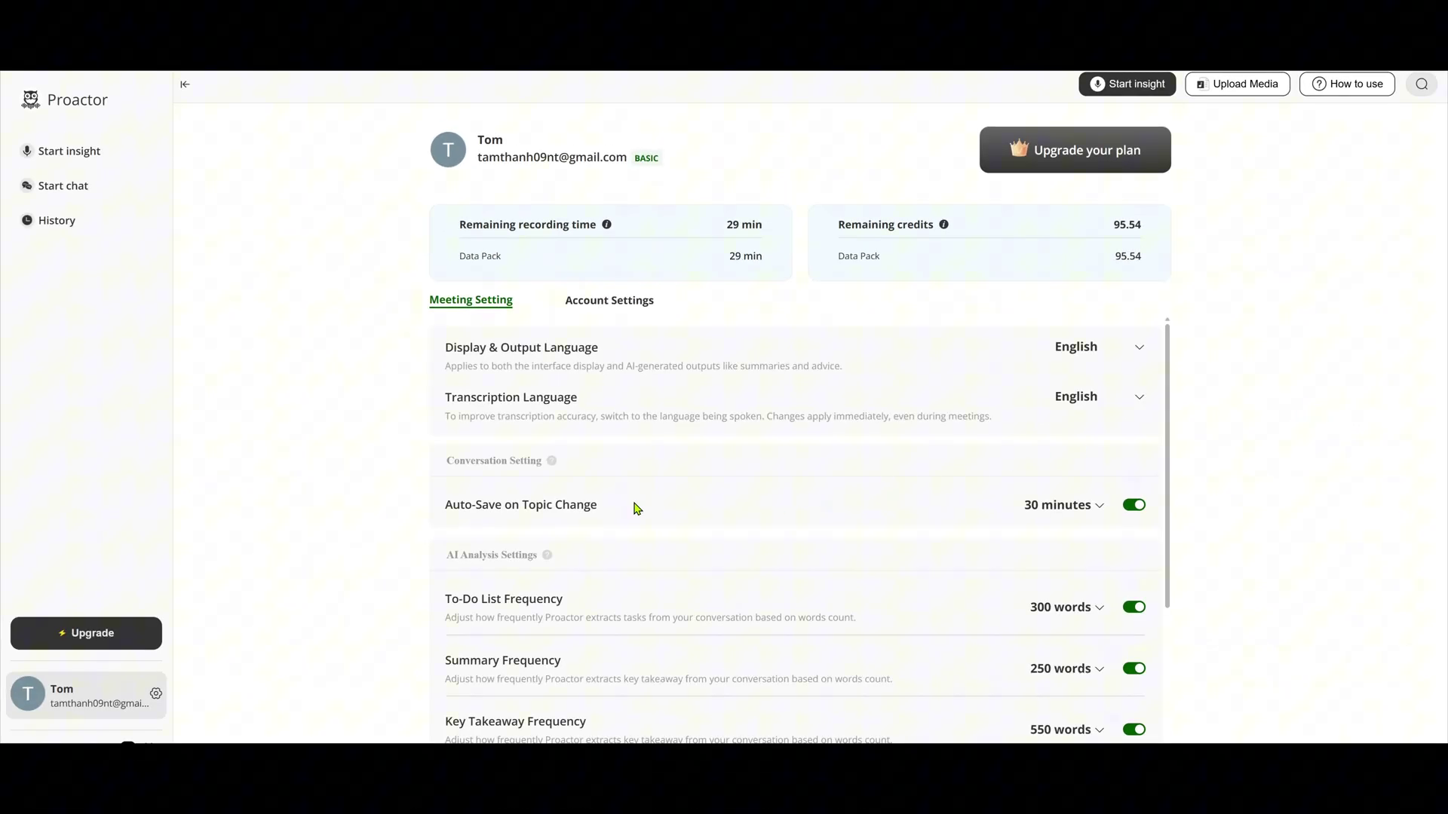
# - Review AI Analysis Settings: To-Do, Summary, Key Takeaway frequencies and Auto AI Advice
pyautogui.scroll(-3, 450, 497)
pyautogui.moveTo(446, 358); pyautogui.dragTo(555, 362)
pyautogui.click(625, 355)
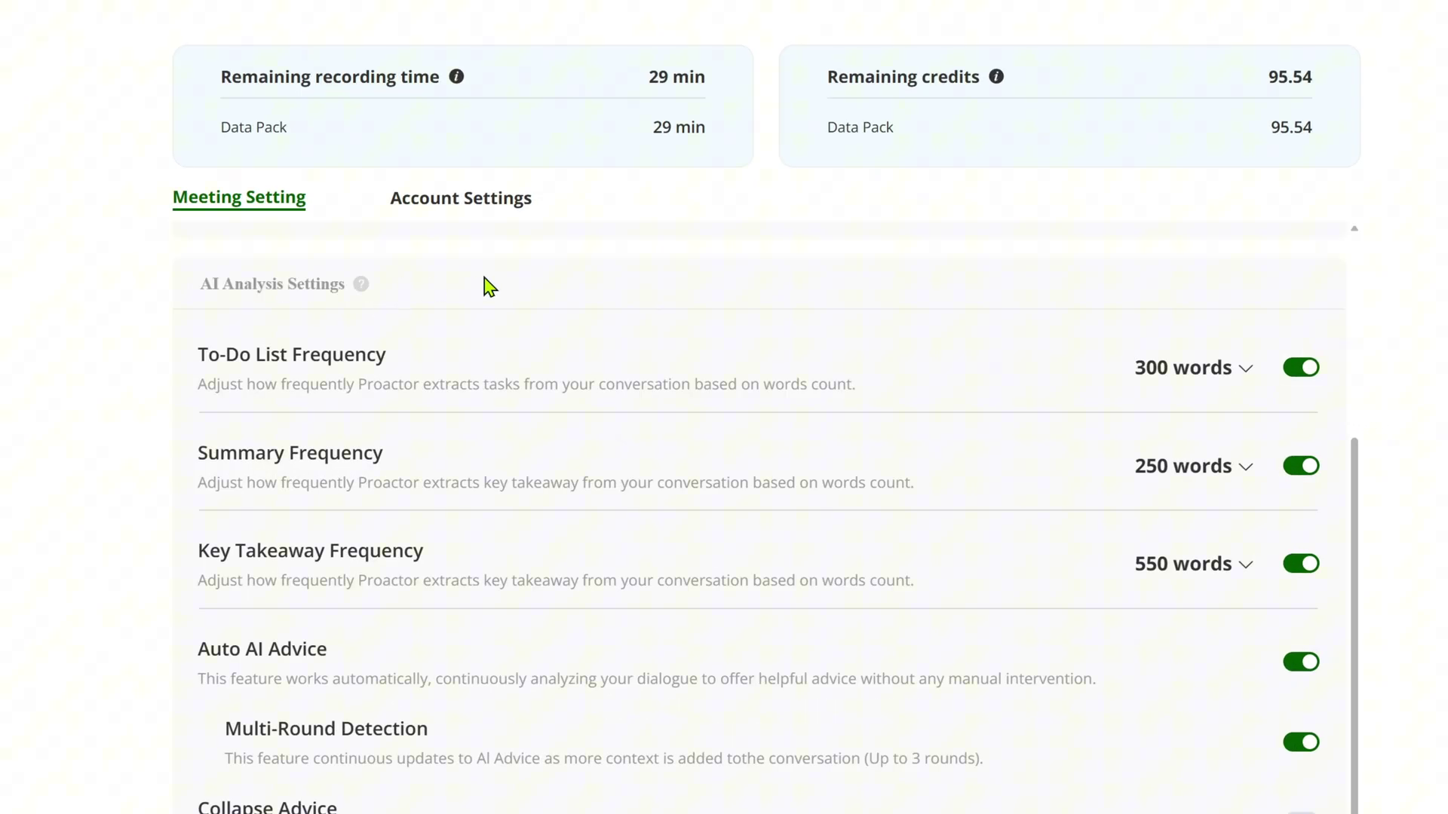
pyautogui.moveTo(197, 366); pyautogui.dragTo(443, 375)
pyautogui.moveTo(199, 451); pyautogui.dragTo(430, 456)
pyautogui.moveTo(198, 549); pyautogui.dragTo(423, 551)
pyautogui.moveTo(199, 649); pyautogui.dragTo(366, 662)
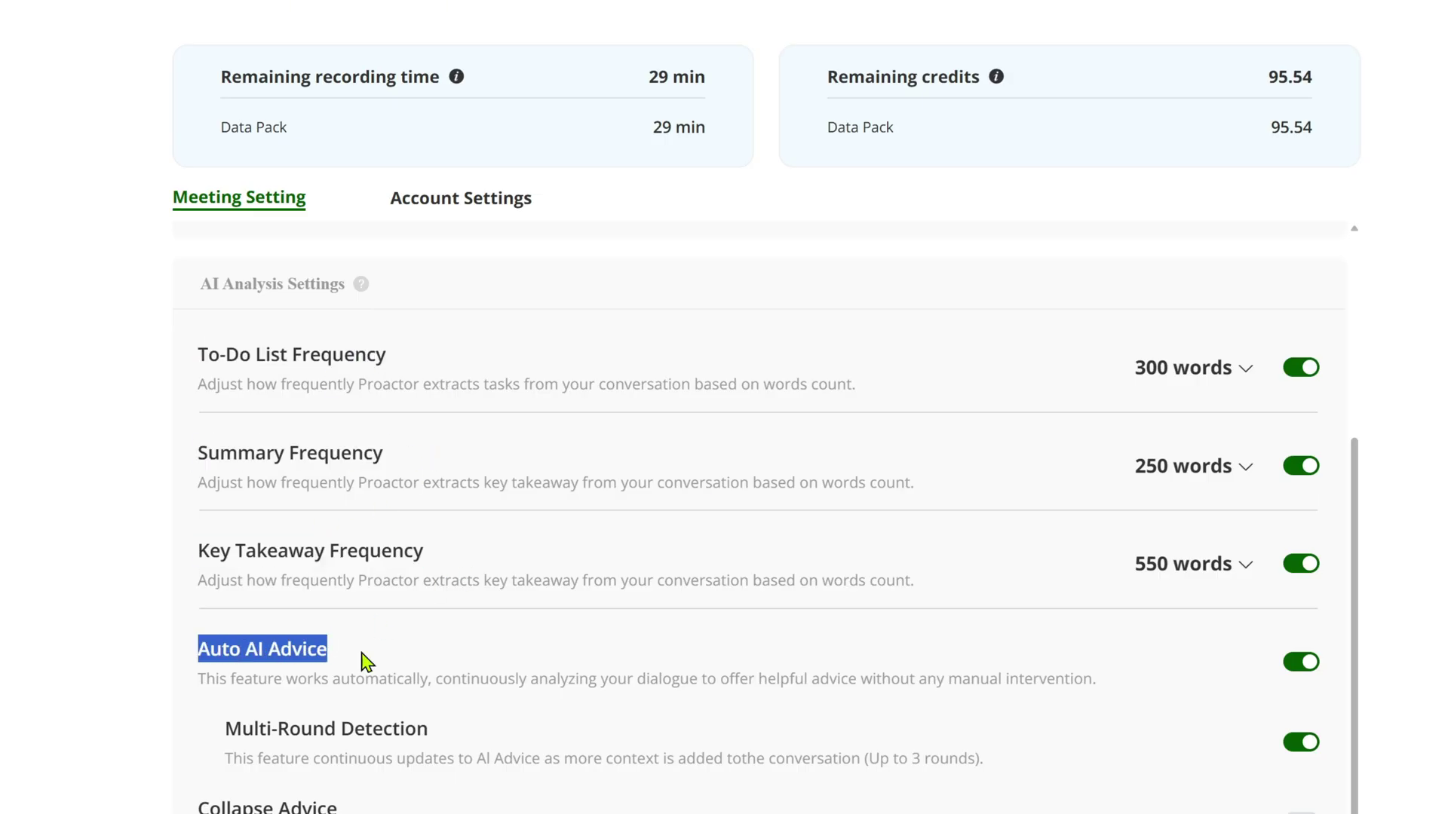
pyautogui.click(276, 637)
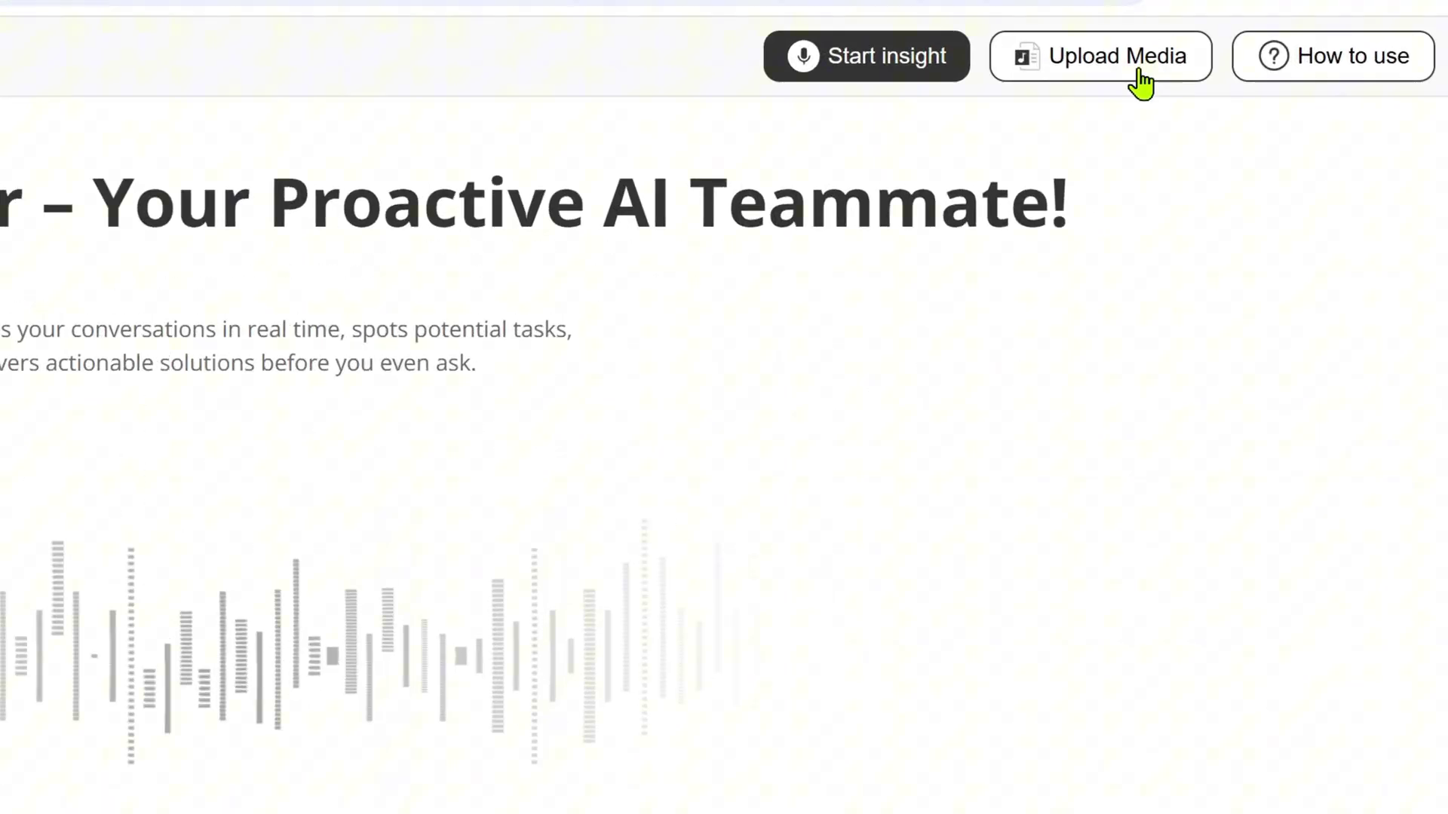
# - Upload french.mp3 through Upload Media for transcription and summary
pyautogui.click(1141, 83)
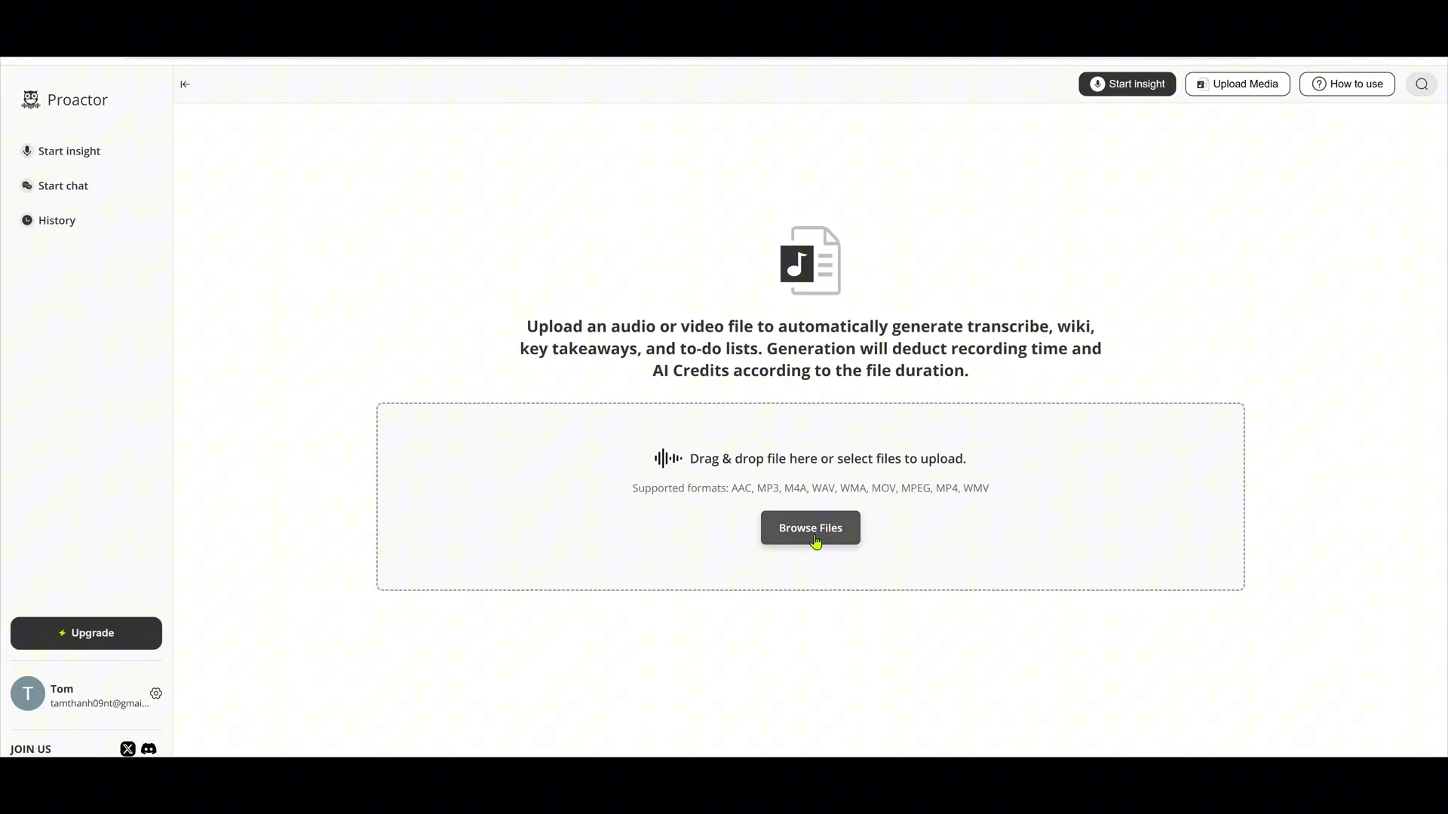
pyautogui.click(811, 528)
pyautogui.click(249, 129)
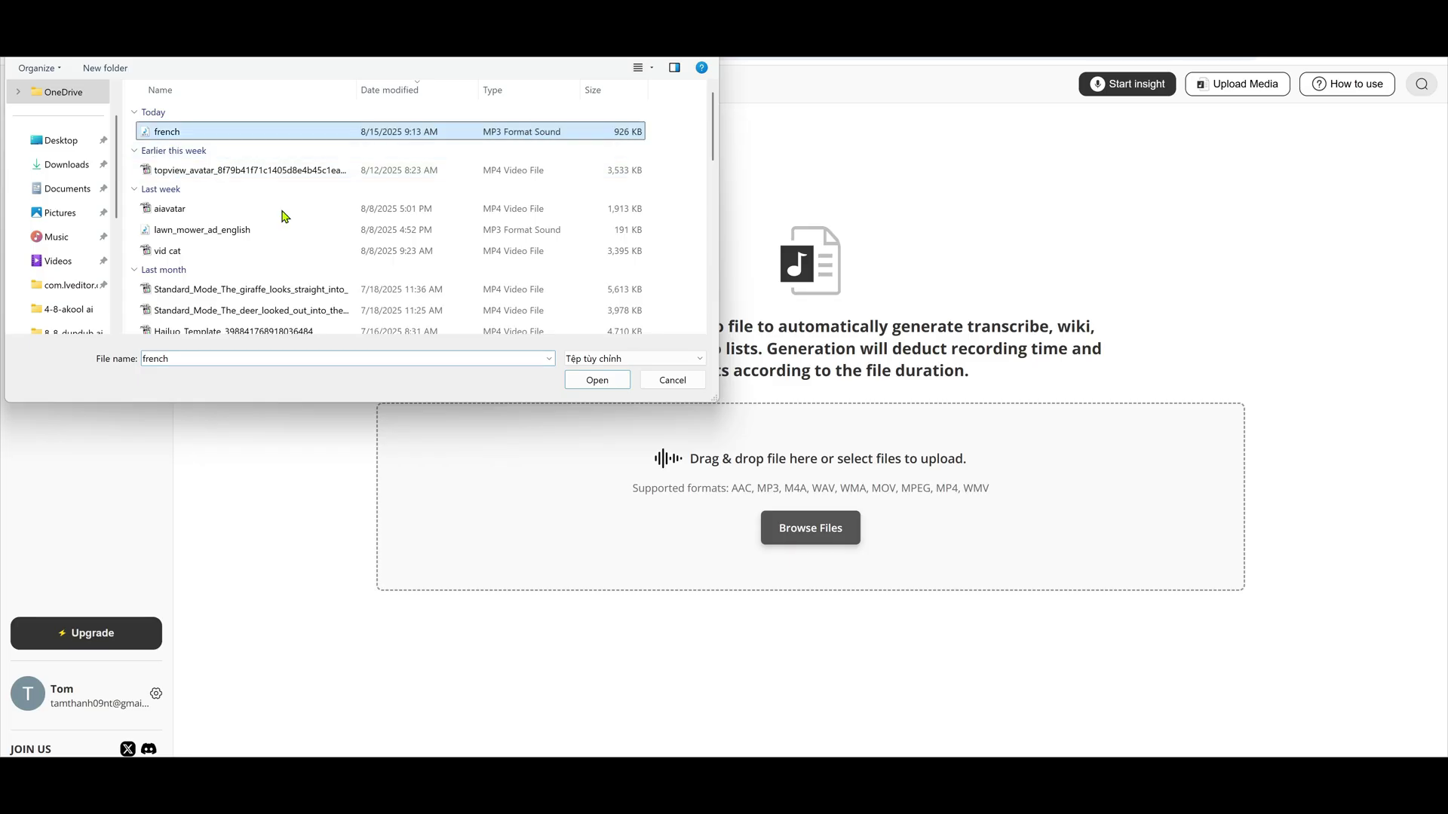
pyautogui.click(591, 381)
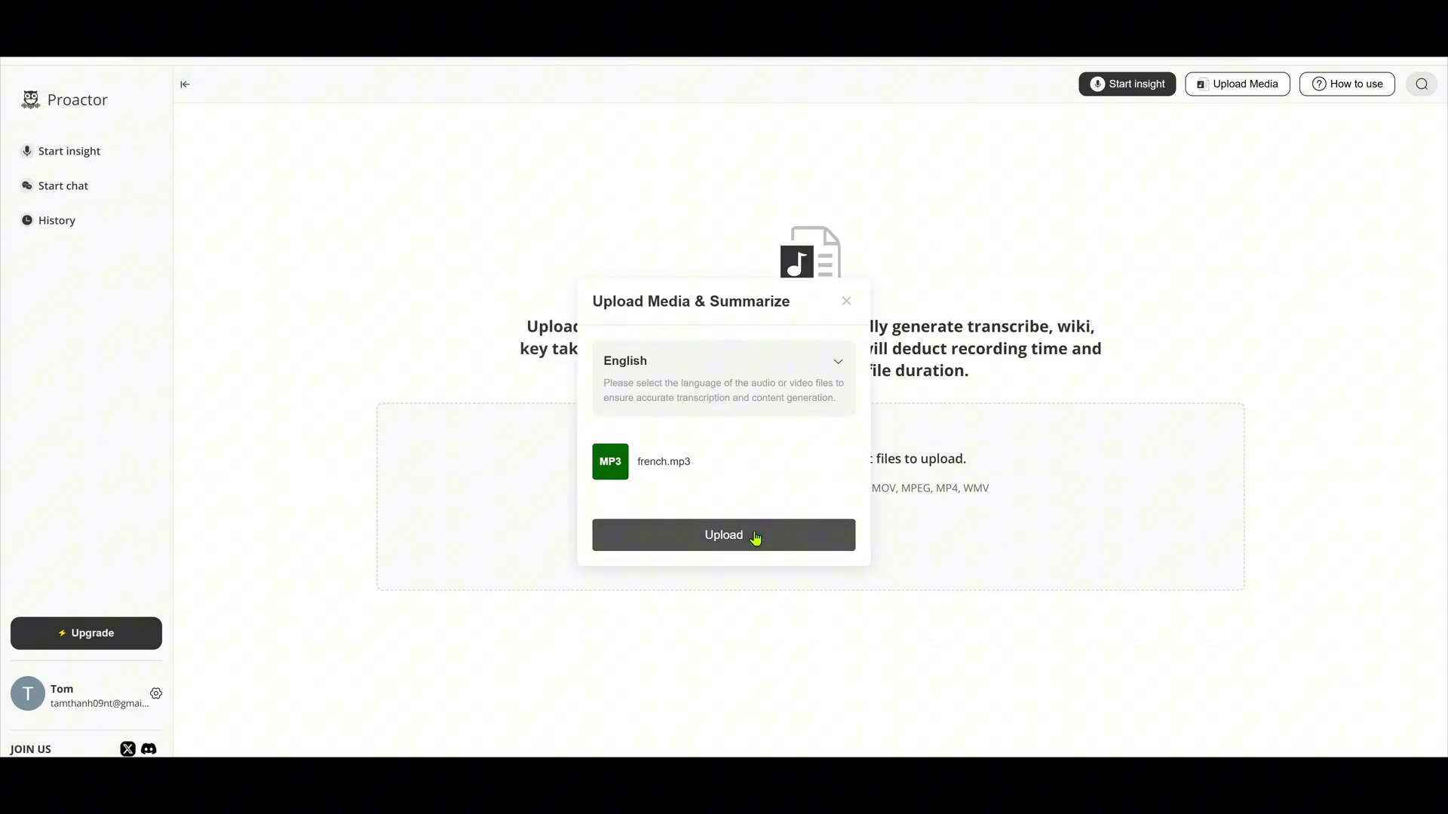
pyautogui.click(749, 535)
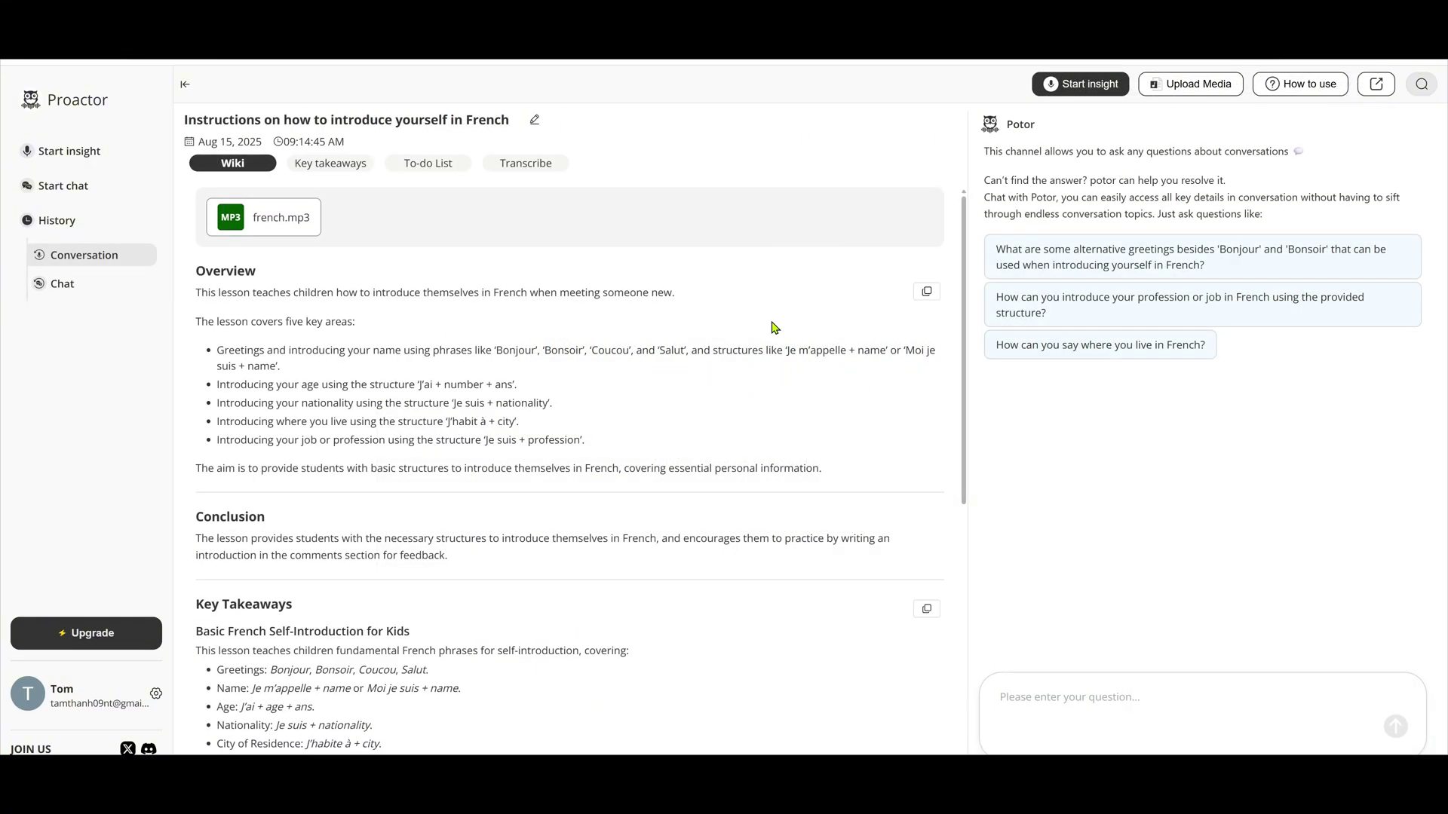
# - Show the French lesson's key takeaways and ask Potor how to introduce your profession
pyautogui.scroll(-6, 279, 345)
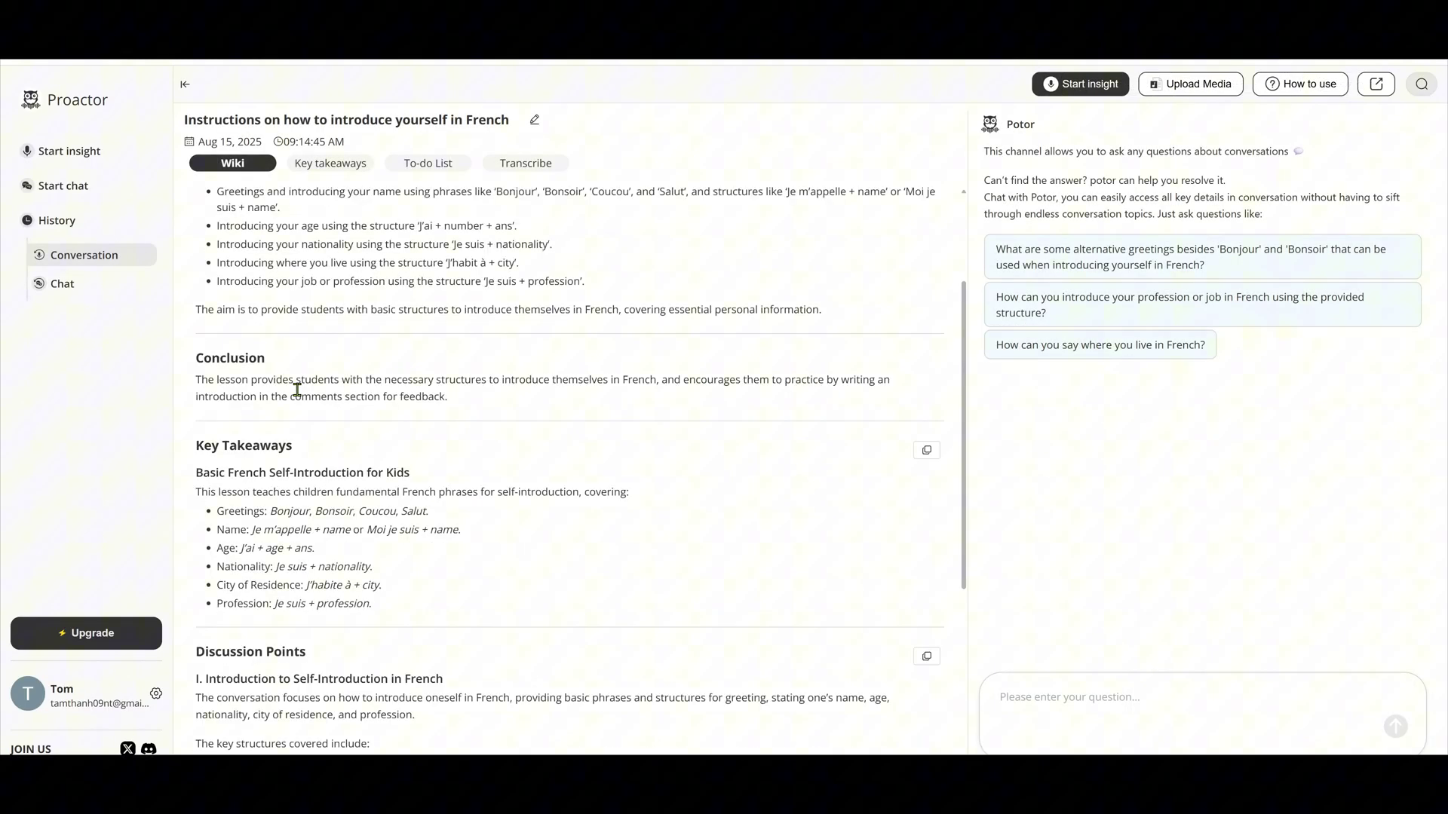
pyautogui.scroll(5, 485, 511)
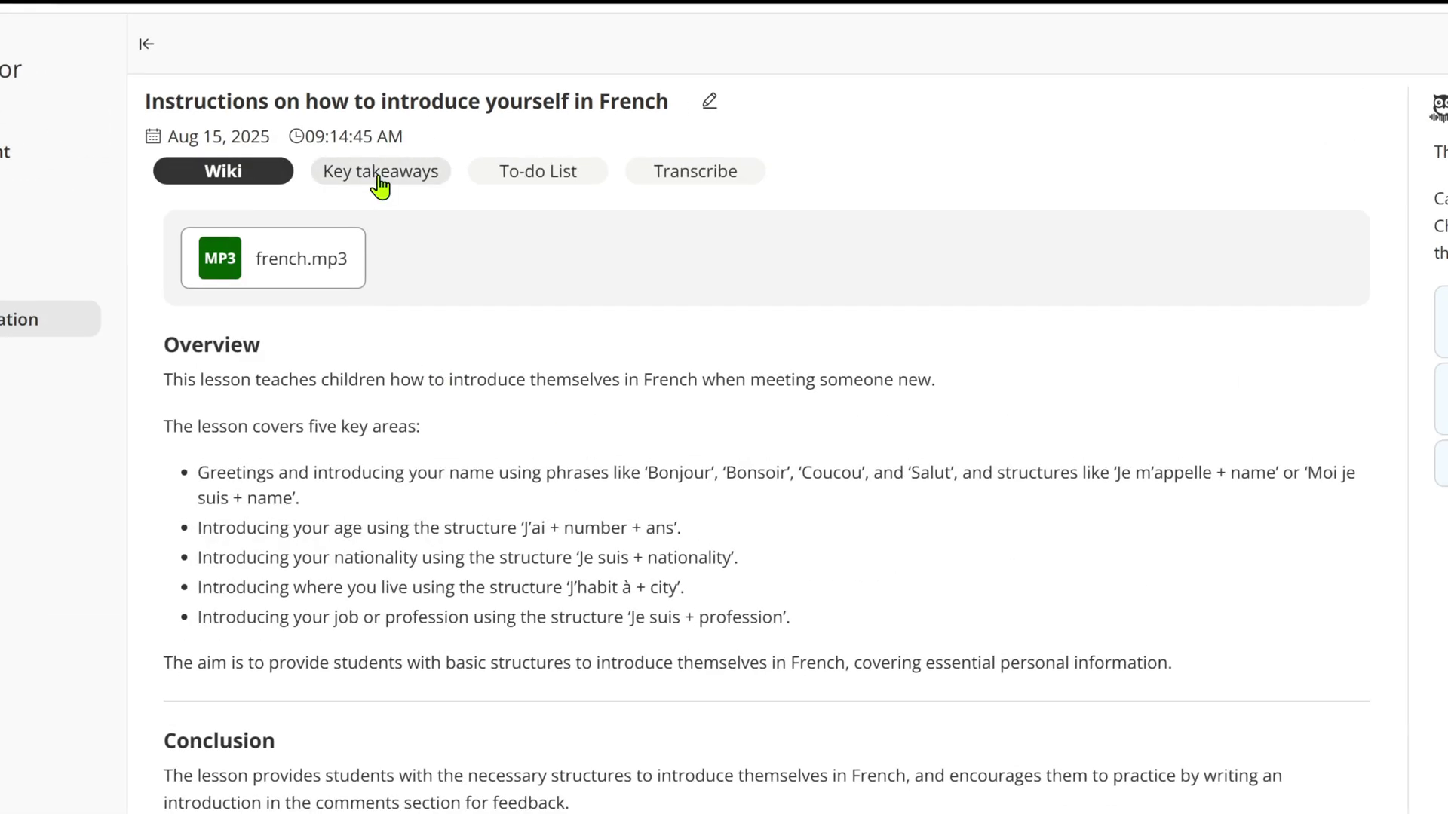
pyautogui.click(379, 173)
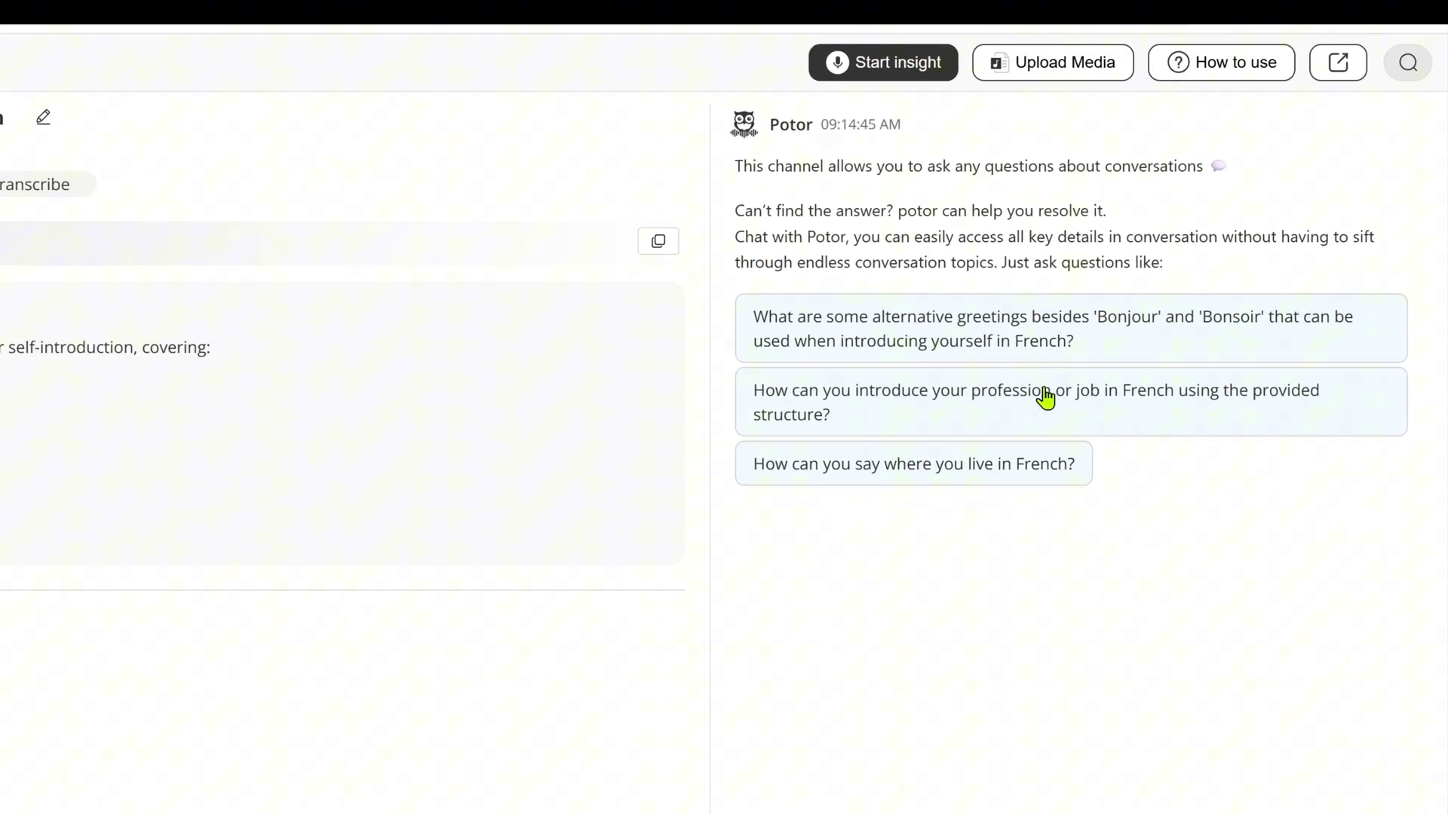
pyautogui.click(1024, 425)
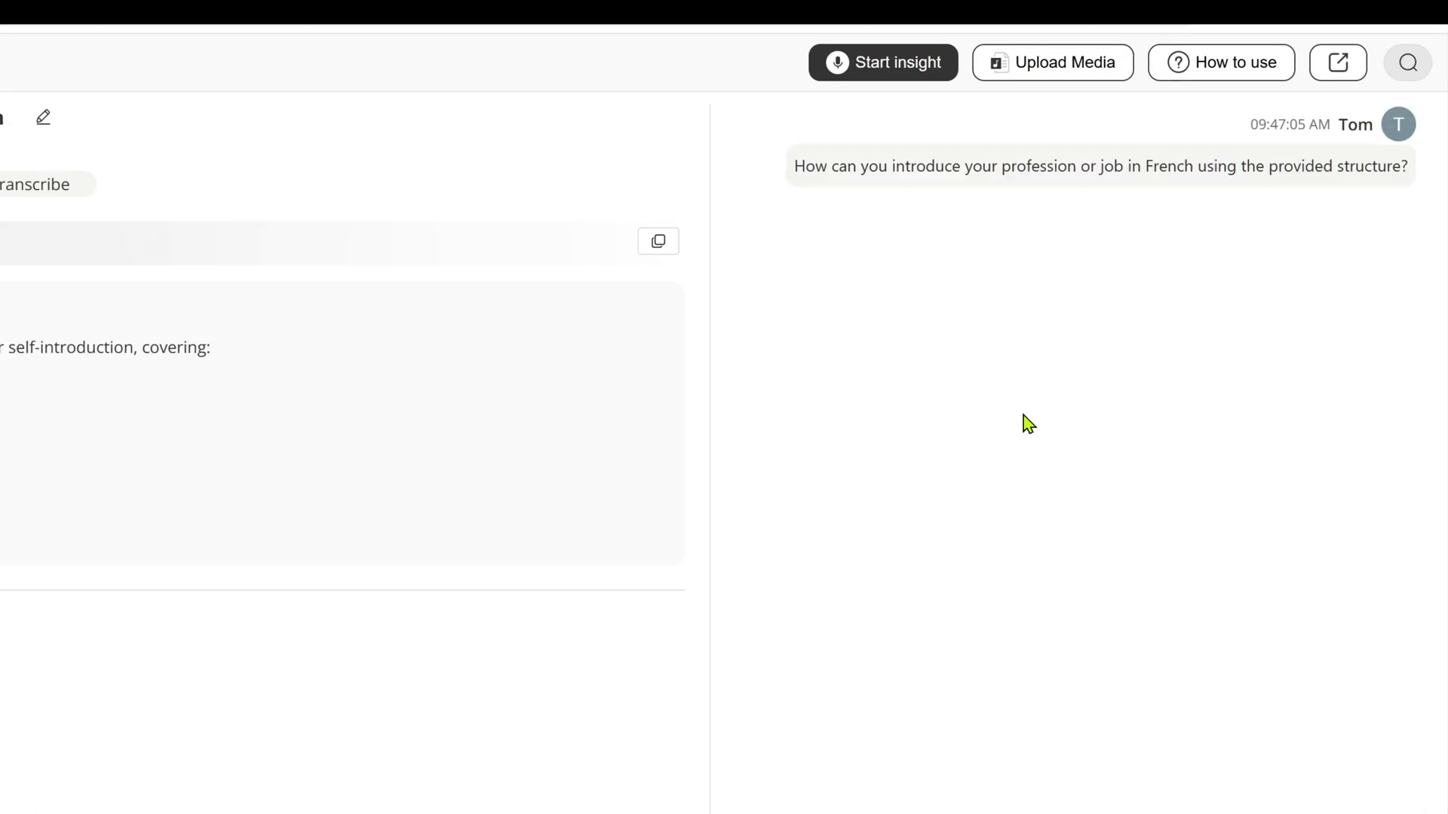